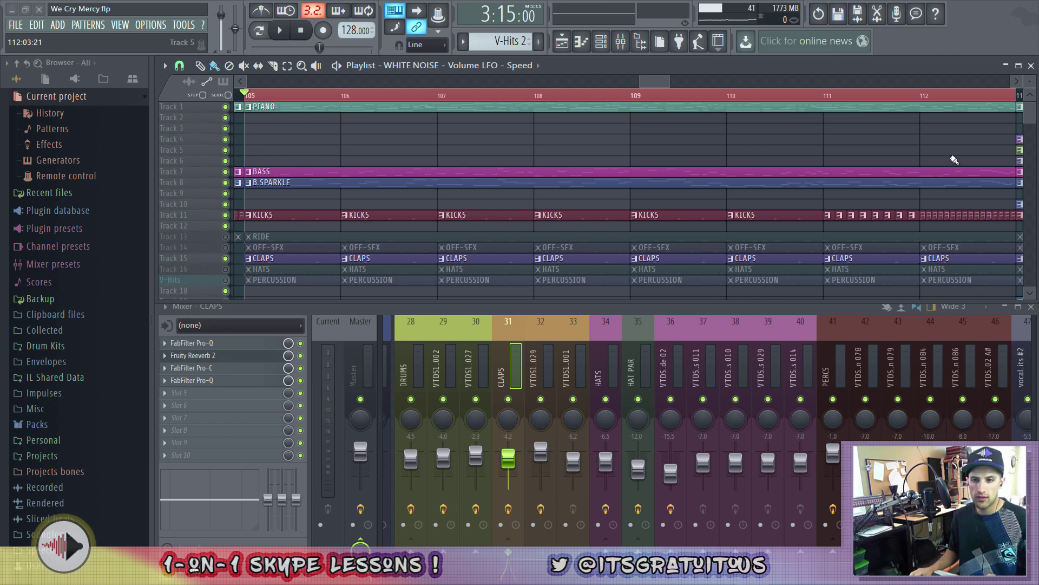
- Open the Fruity Reeverb 2 effect on the CLAPS mixer track and shift its window slightly
{"action": "left_click", "coordinate": [515, 367]}
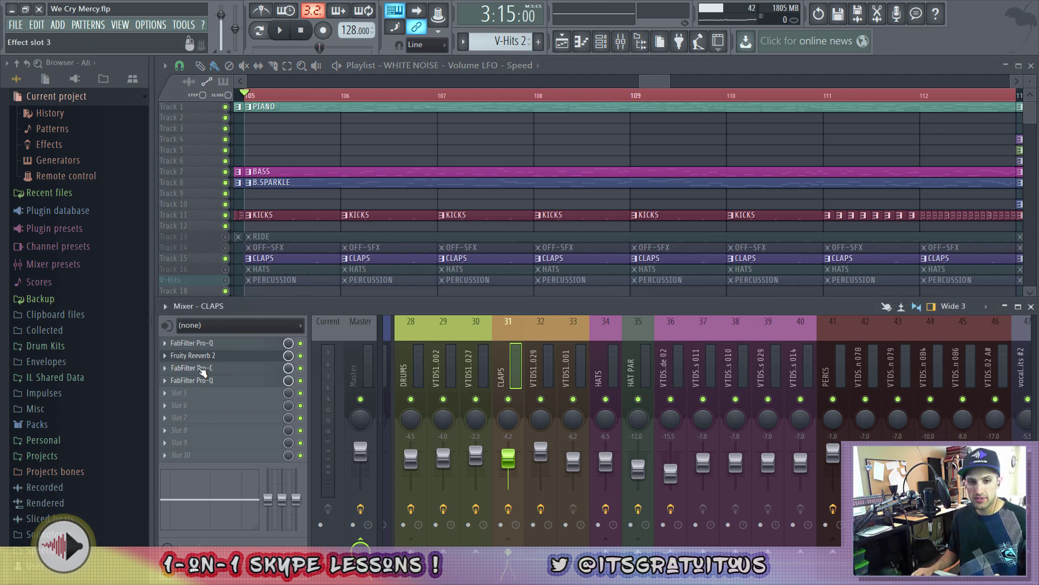
{"action": "left_click", "coordinate": [195, 362]}
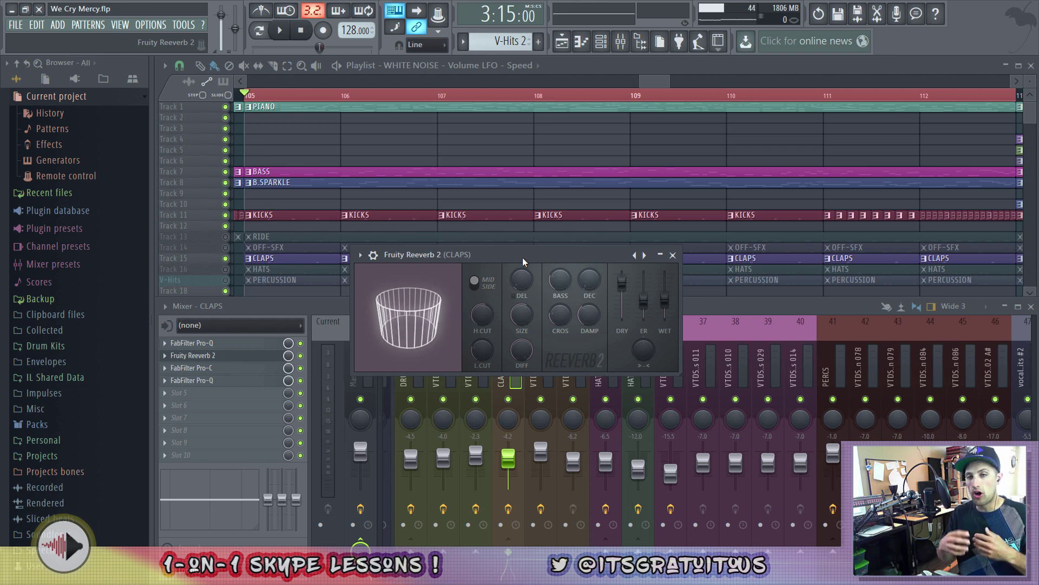
{"action": "left_click_drag", "start_coordinate": [523, 261], "coordinate": [575, 246]}
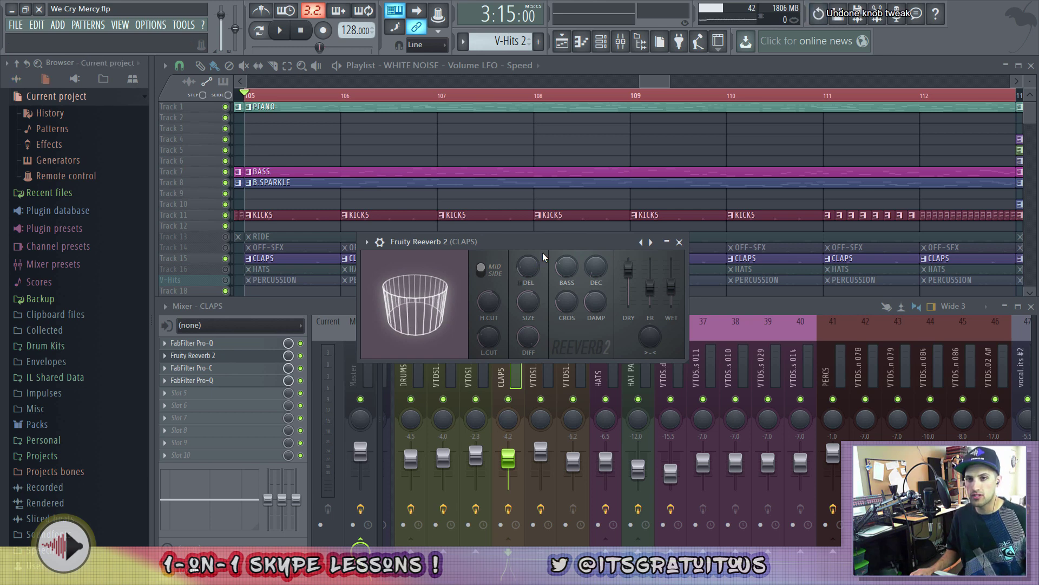
- Undo the recent predelay tweaks on the CLAPS reverb and copy the predelay value
{"action": "key", "text": "ctrl+z"}
{"action": "key", "text": "ctrl+z"}
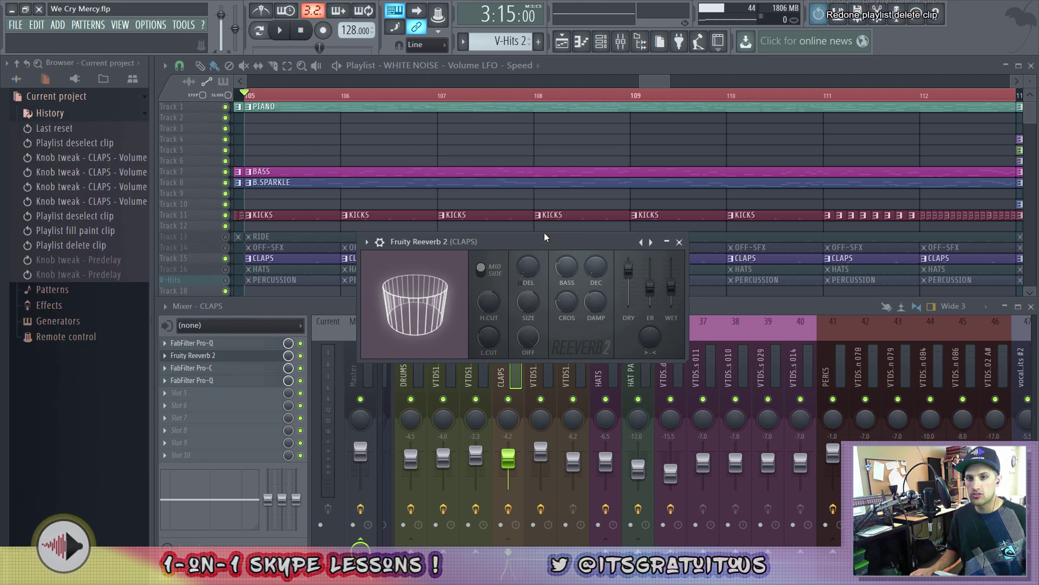
{"action": "right_click", "coordinate": [525, 272]}
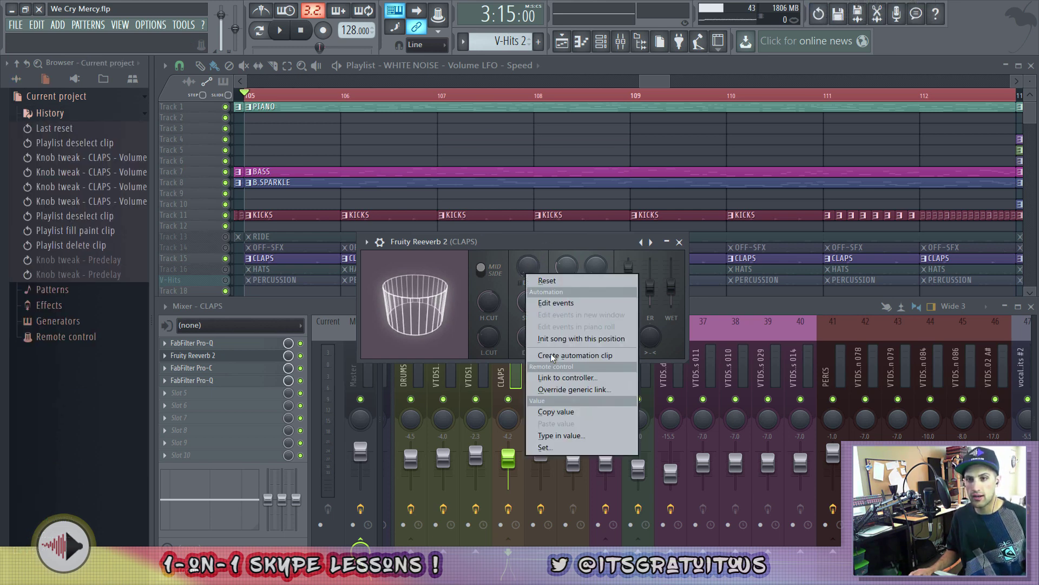
{"action": "left_click", "coordinate": [570, 413]}
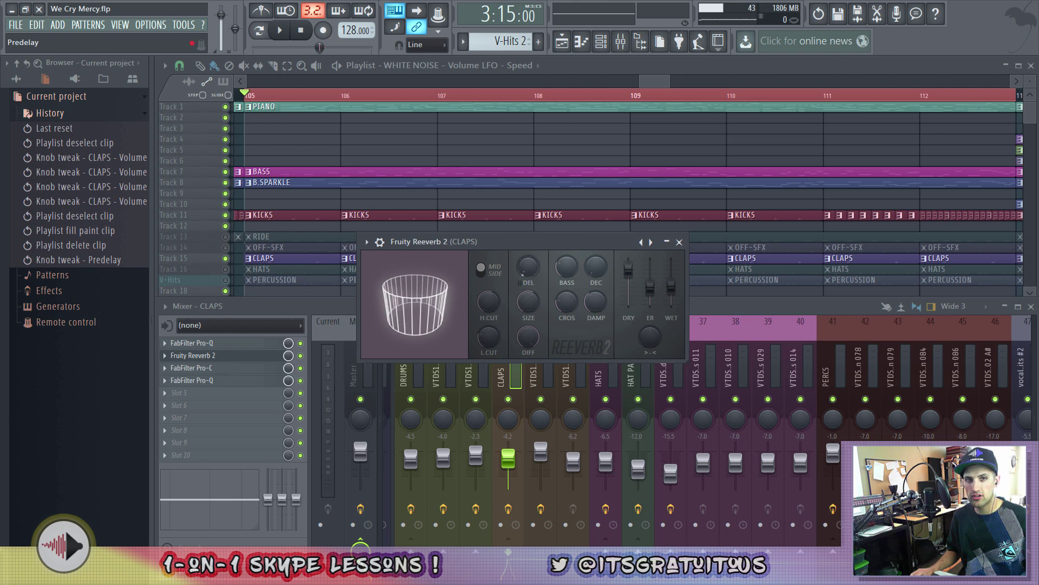
- Paste the copied 4% value onto the reverb's predelay, and undo the predelay tweaks
{"action": "right_click", "coordinate": [528, 271]}
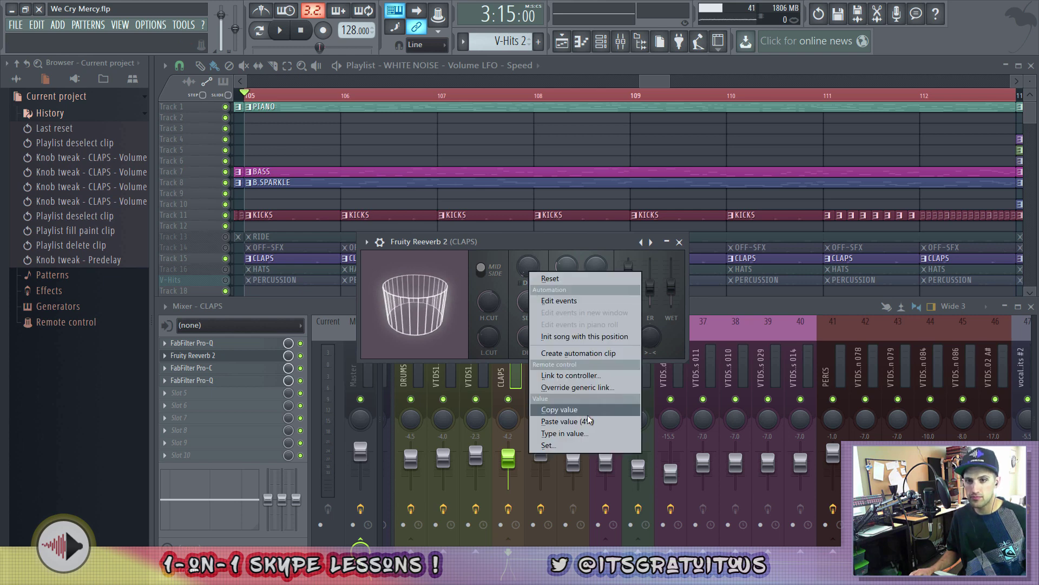
{"action": "left_click", "coordinate": [586, 425]}
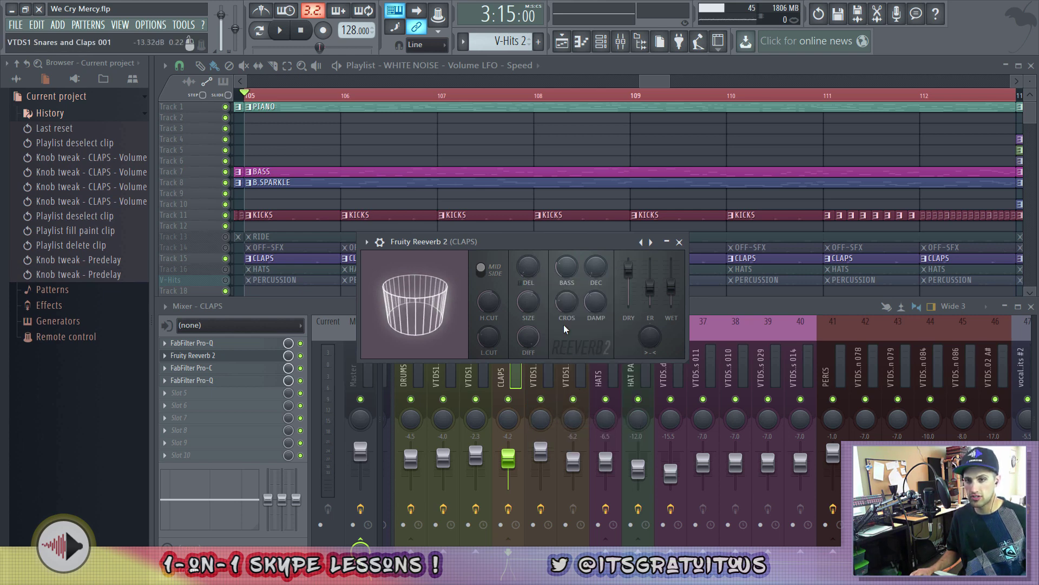
{"action": "key", "text": "ctrl+z"}
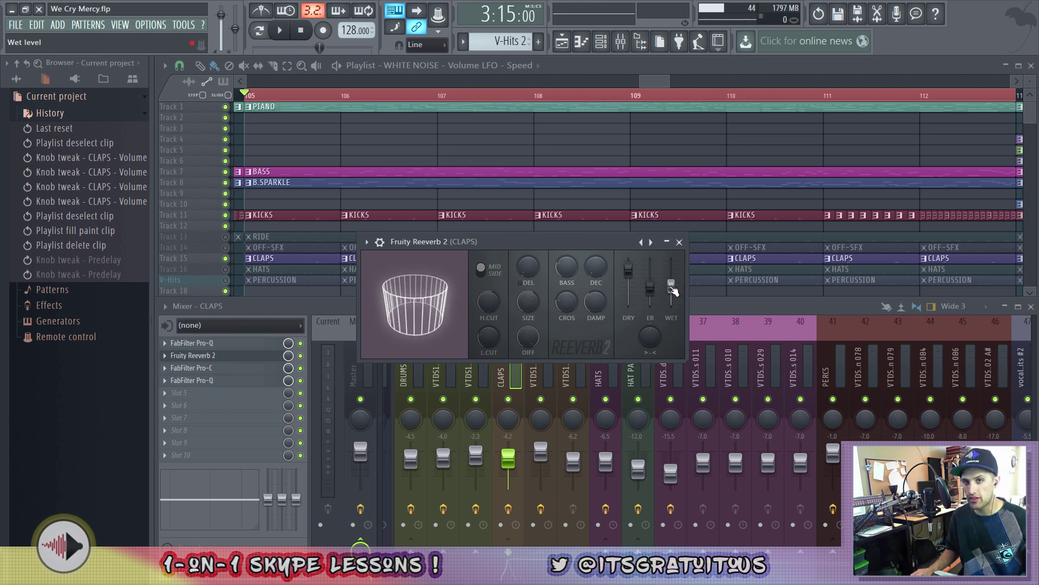
- Try a higher wet level with an 8.0 sec decay time on the CLAPS reverb, and undo both changes
{"action": "left_click_drag", "start_coordinate": [673, 291], "coordinate": [672, 271]}
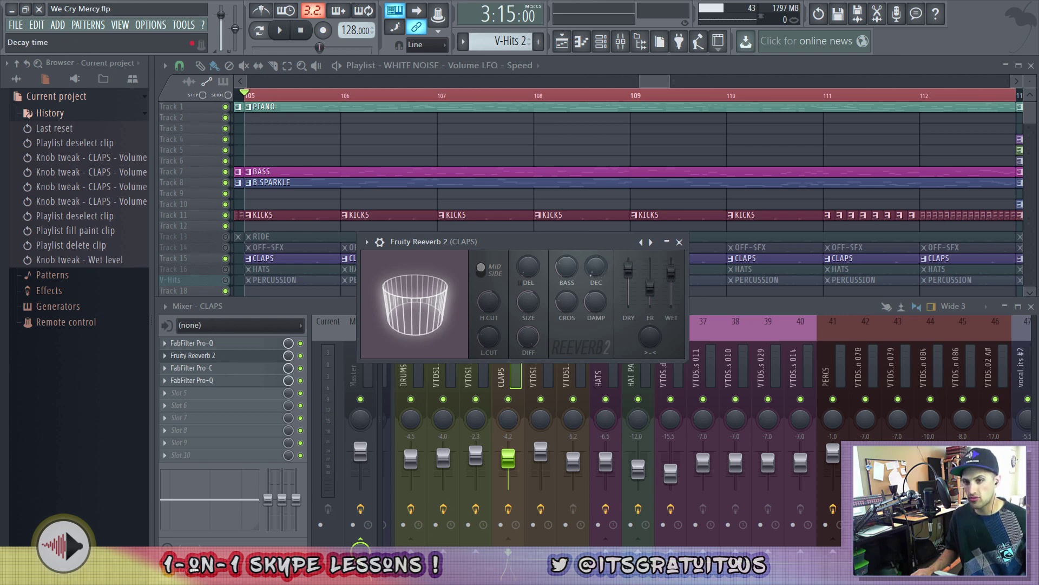
{"action": "left_click_drag", "start_coordinate": [596, 267], "coordinate": [596, 254]}
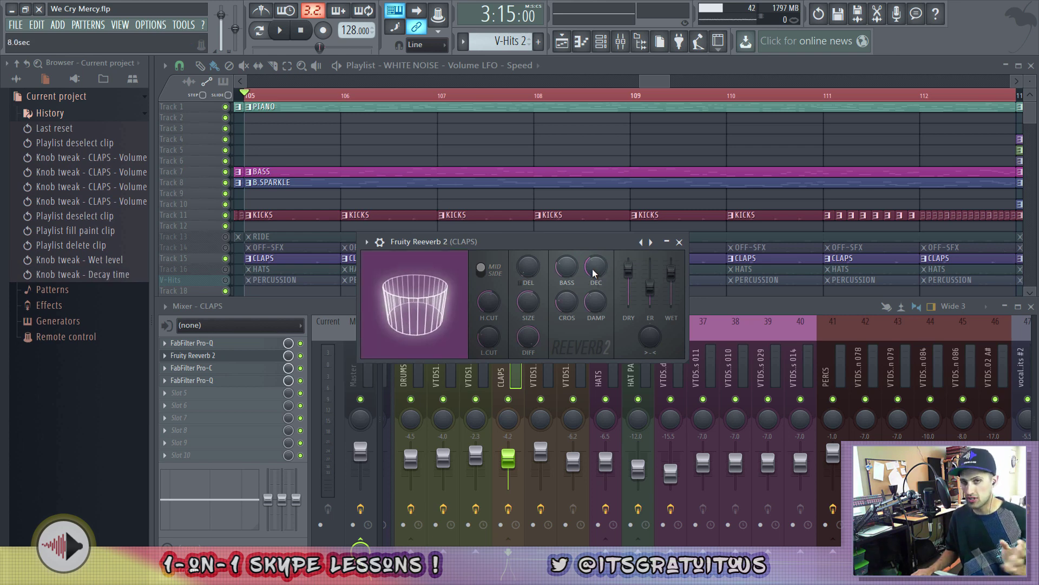
{"action": "key", "text": "ctrl+alt+z"}
{"action": "key", "text": "ctrl+alt+z"}
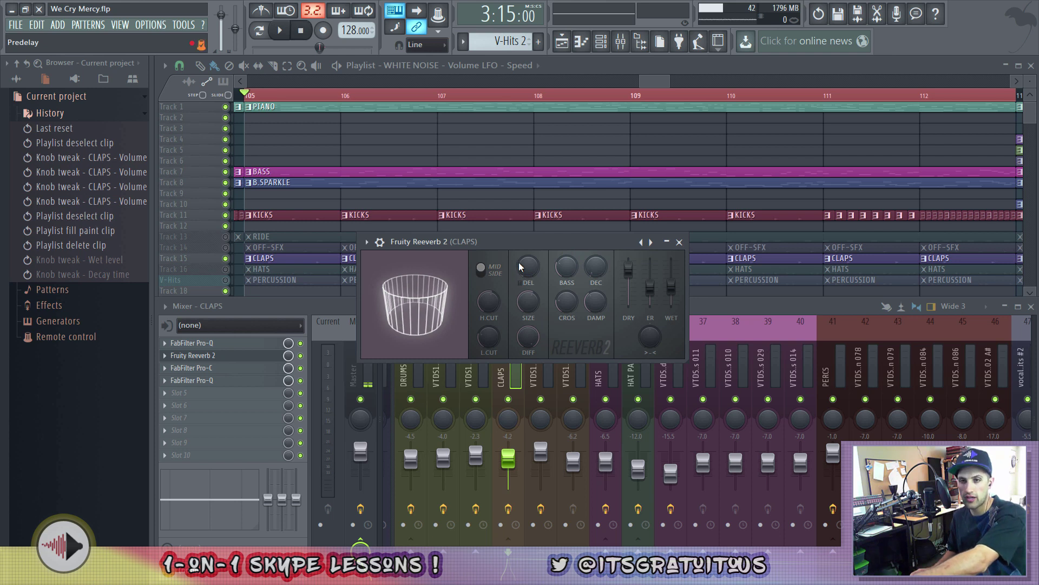
- During song playback, compare reverb predelays of 117 ms and 0 ms with the pasted 4% value, and stop playback
{"action": "key", "text": "space"}
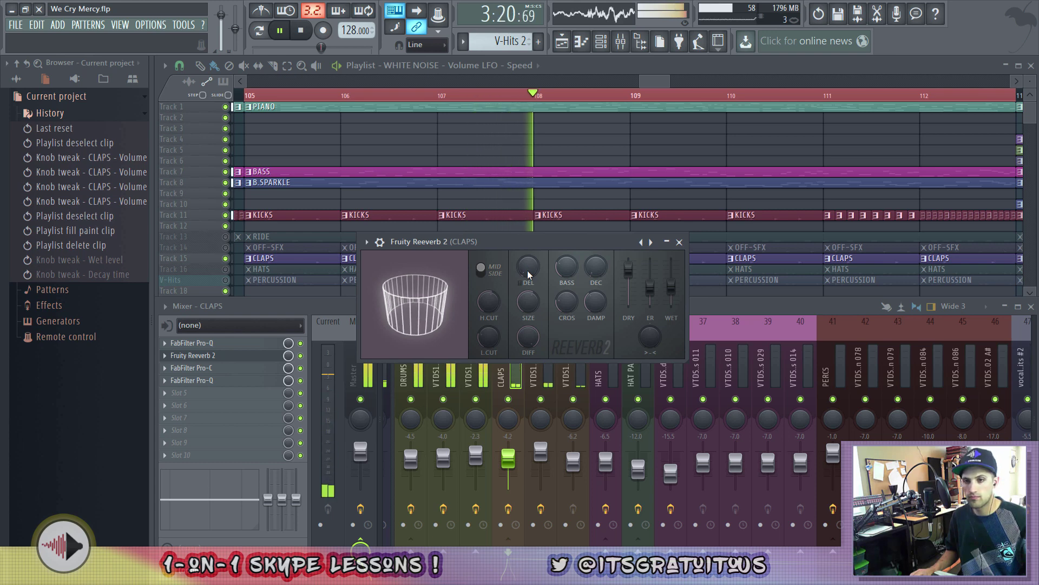
{"action": "left_click_drag", "start_coordinate": [528, 269], "coordinate": [528, 271]}
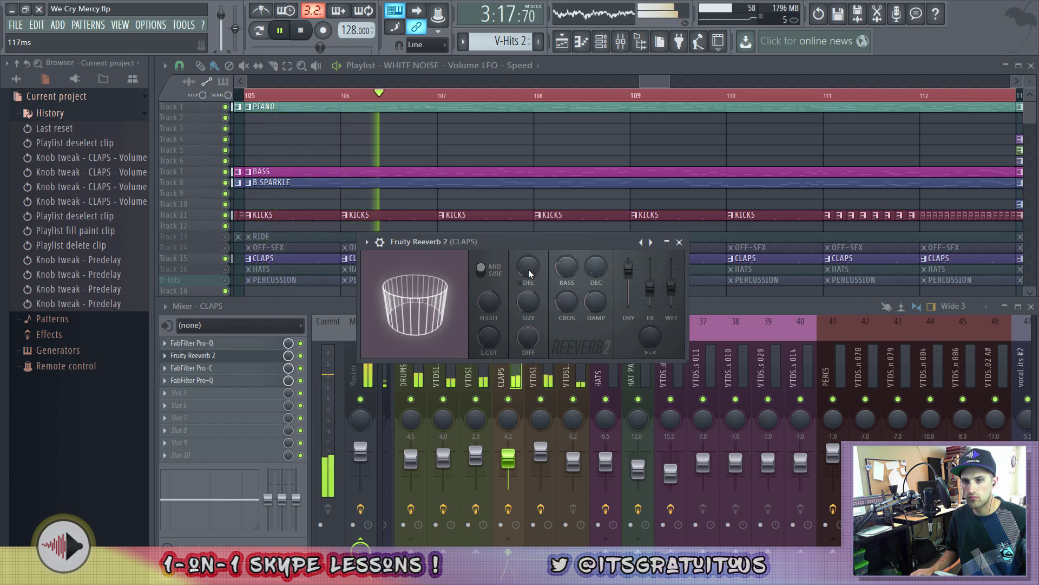
{"action": "left_click_drag", "start_coordinate": [529, 269], "coordinate": [528, 287]}
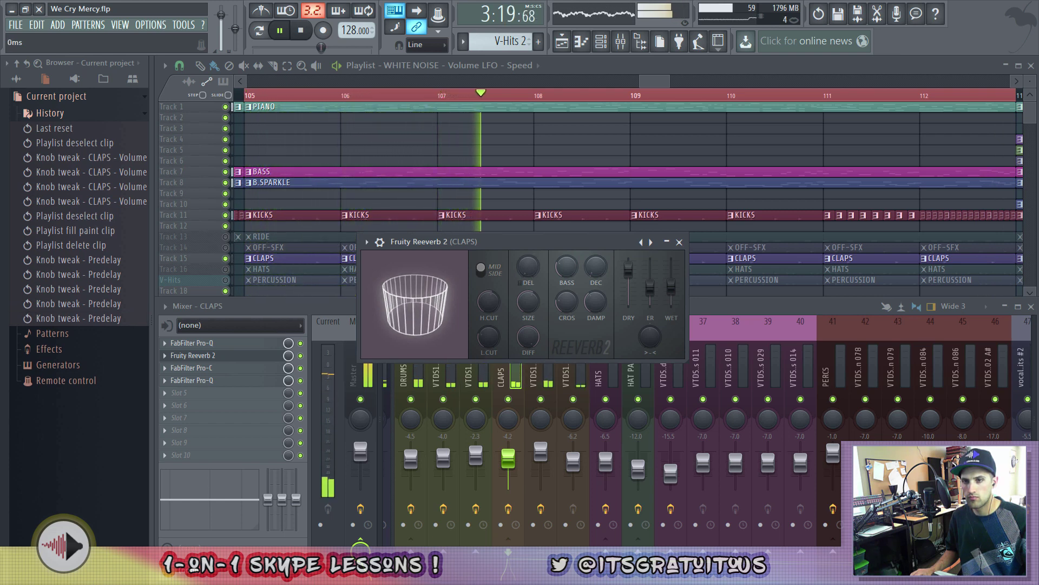
{"action": "right_click", "coordinate": [529, 271]}
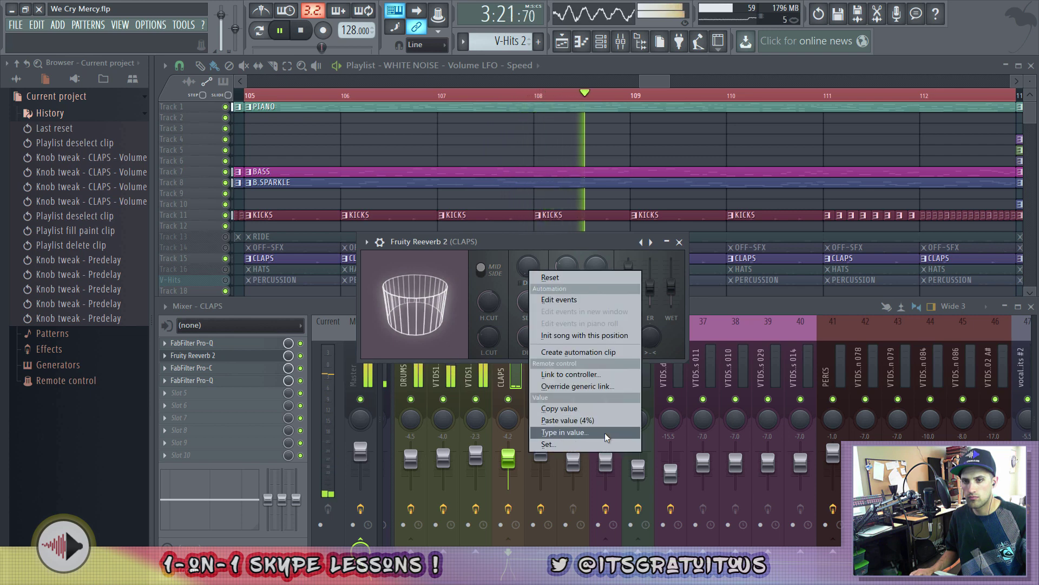
{"action": "left_click", "coordinate": [605, 420]}
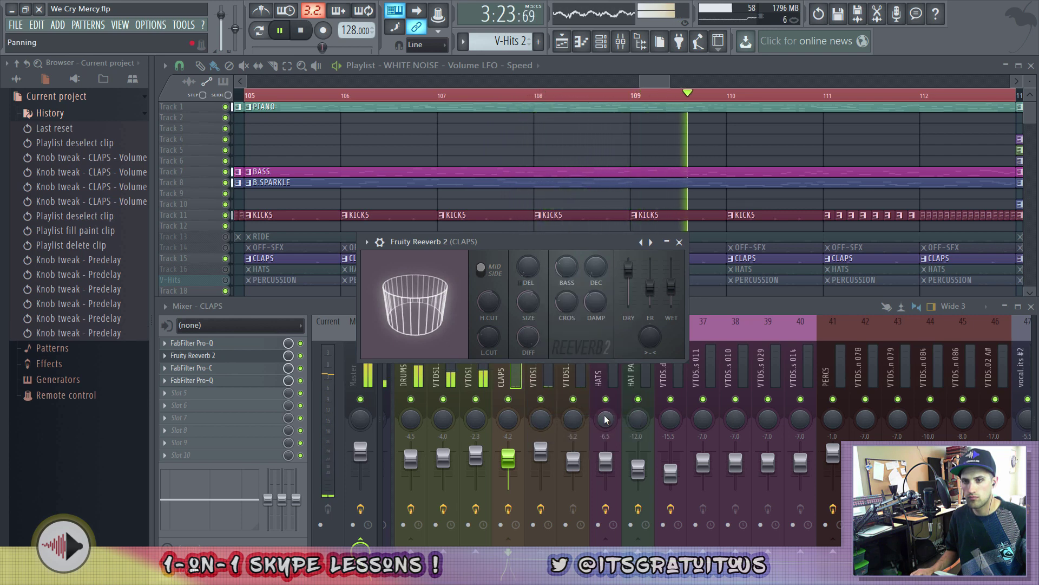
{"action": "key", "text": "space"}
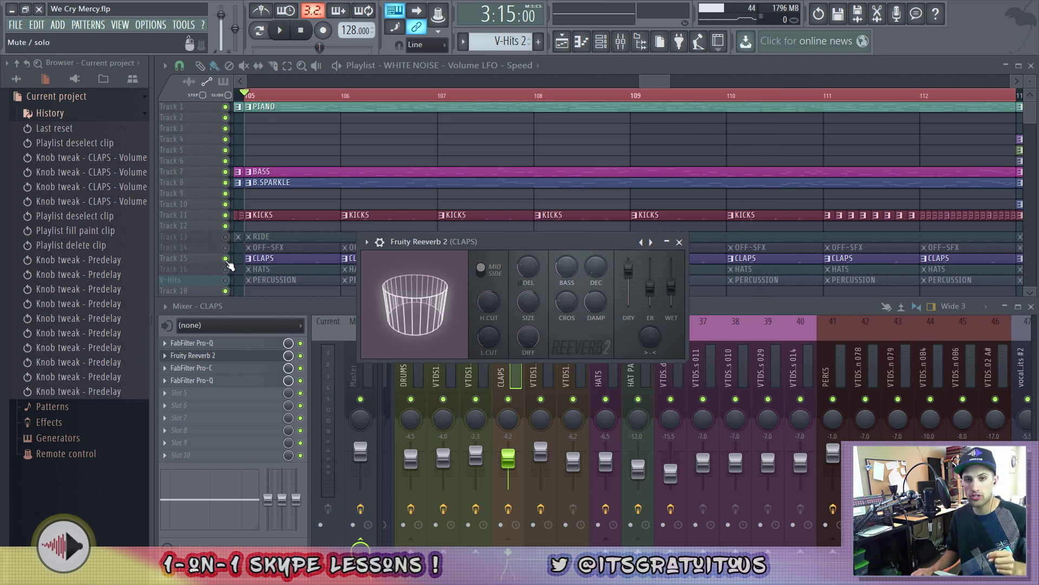
- Solo the CLAPS playlist track and play it back to listen to the reverb in isolation
{"action": "right_click", "coordinate": [225, 259]}
{"action": "left_click", "coordinate": [593, 334]}
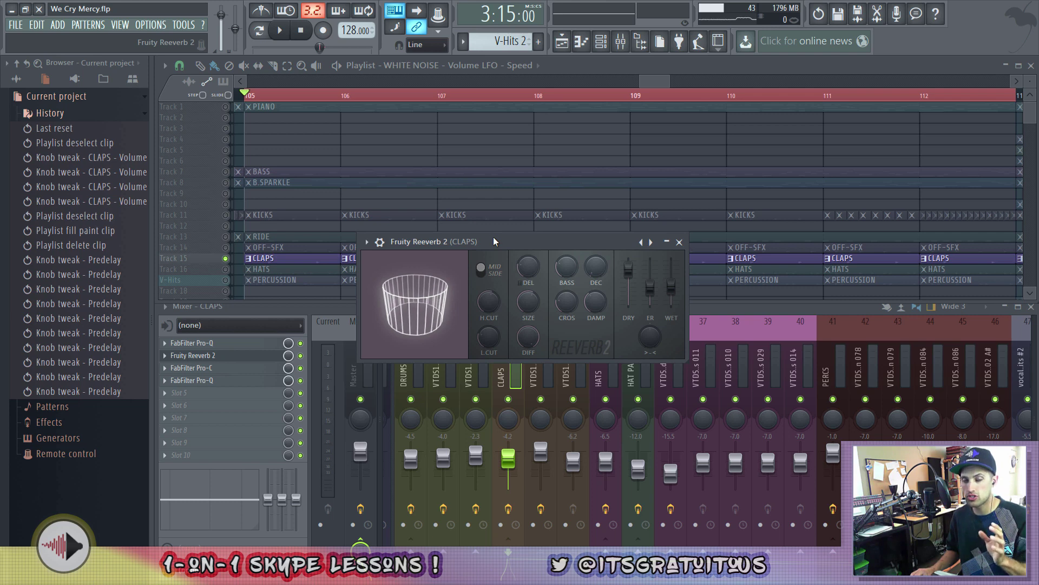
{"action": "left_click_drag", "start_coordinate": [494, 241], "coordinate": [498, 244]}
{"action": "key", "text": "space"}
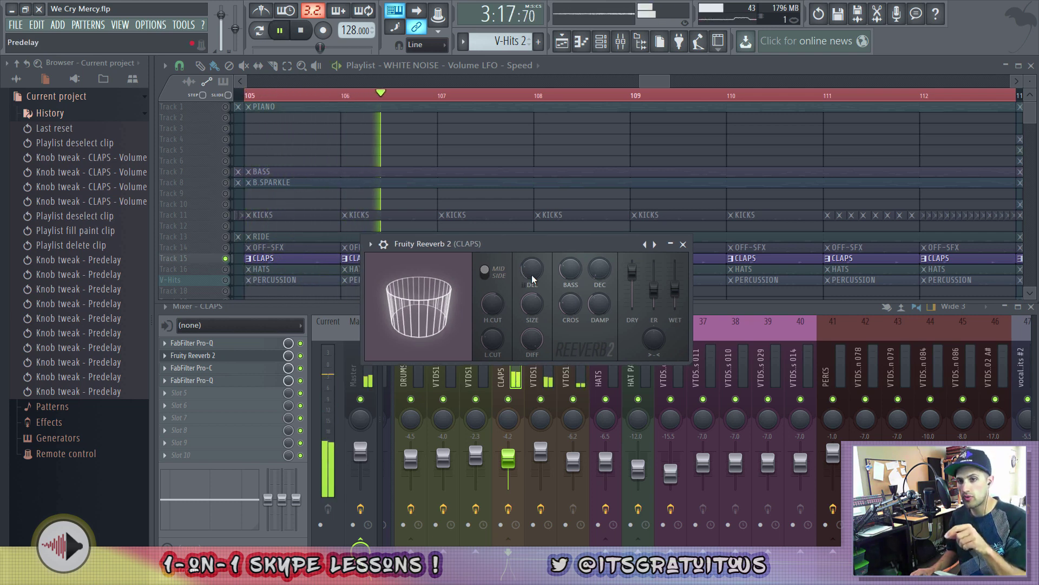
{"action": "key", "text": "space"}
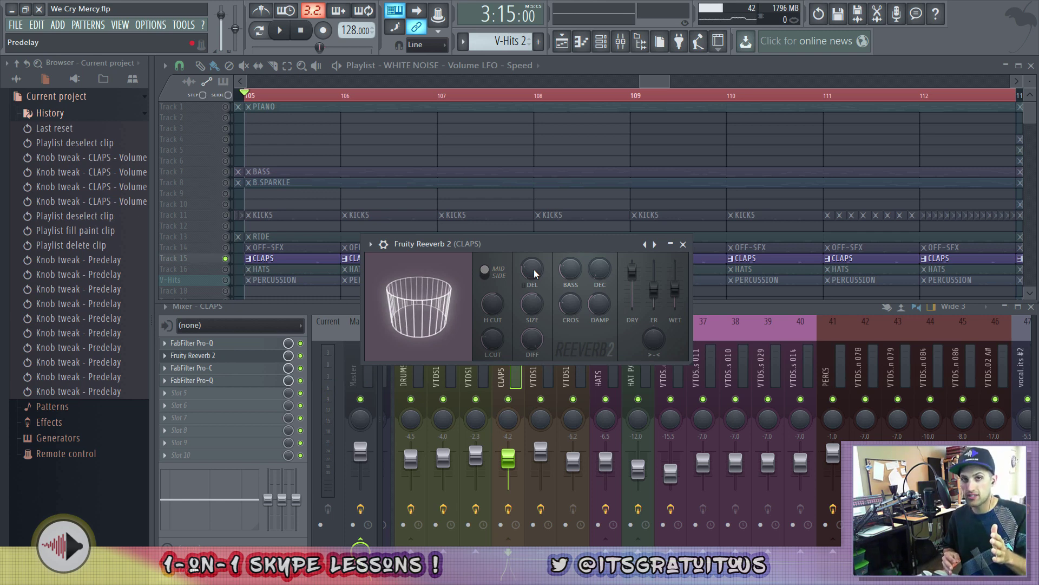
- Try a longer predelay of about 250 ms on the CLAPS reverb
{"action": "left_click_drag", "start_coordinate": [534, 269], "coordinate": [533, 292]}
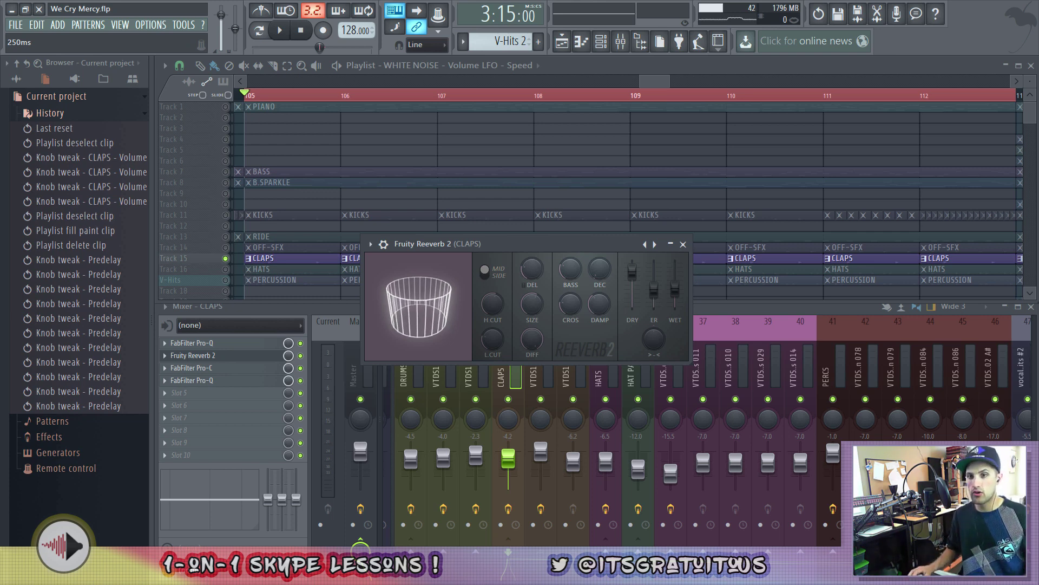
{"action": "left_click_drag", "start_coordinate": [532, 269], "coordinate": [533, 280]}
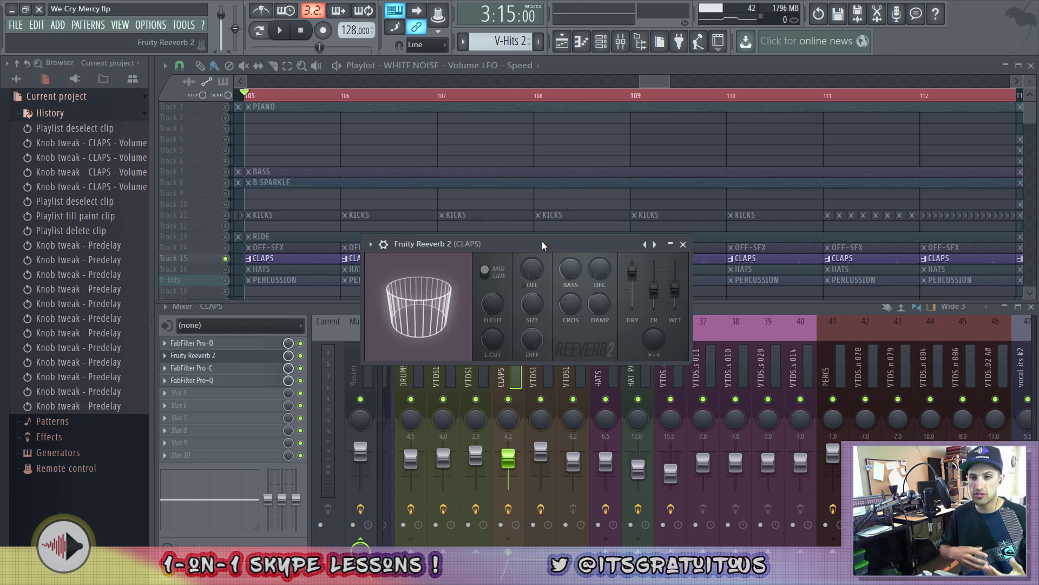
{"action": "left_click_drag", "start_coordinate": [538, 266], "coordinate": [537, 266]}
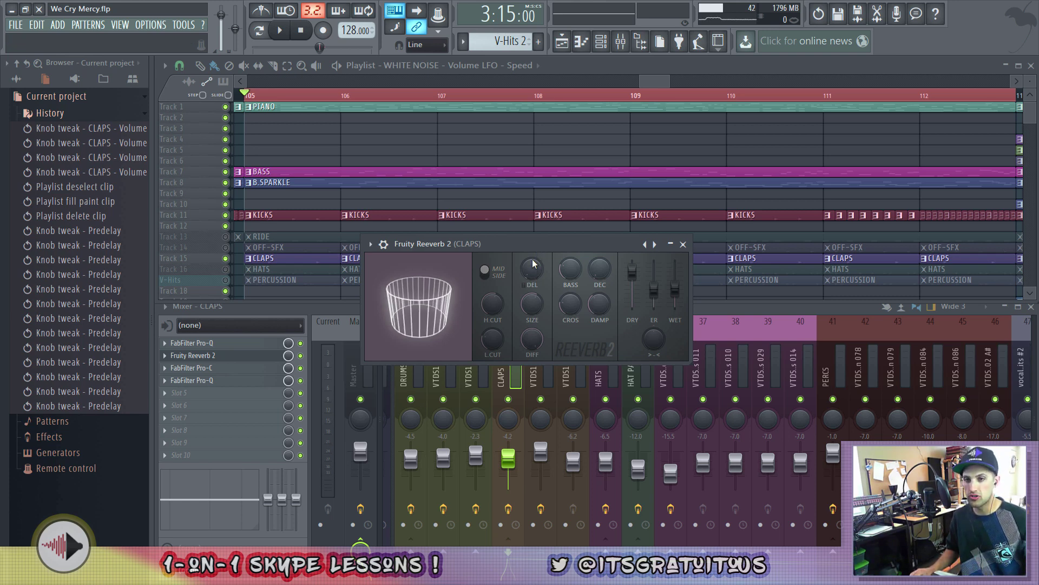
- Try reverb predelays of 0 ms, 153 ms and 276 ms, undoing the 0 ms change before raising the value
{"action": "left_click_drag", "start_coordinate": [532, 270], "coordinate": [531, 281]}
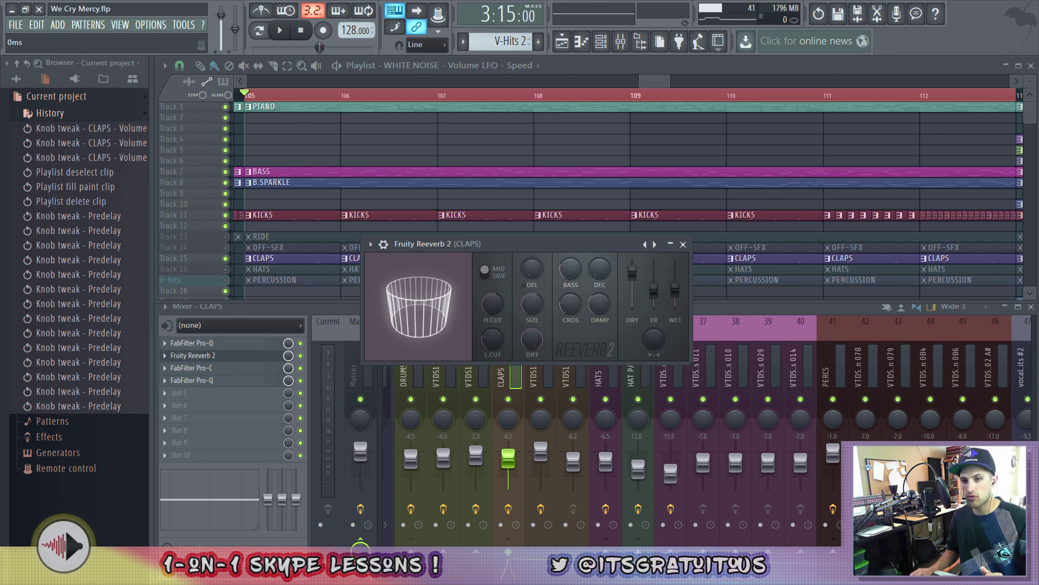
{"action": "key", "text": "ctrl+z"}
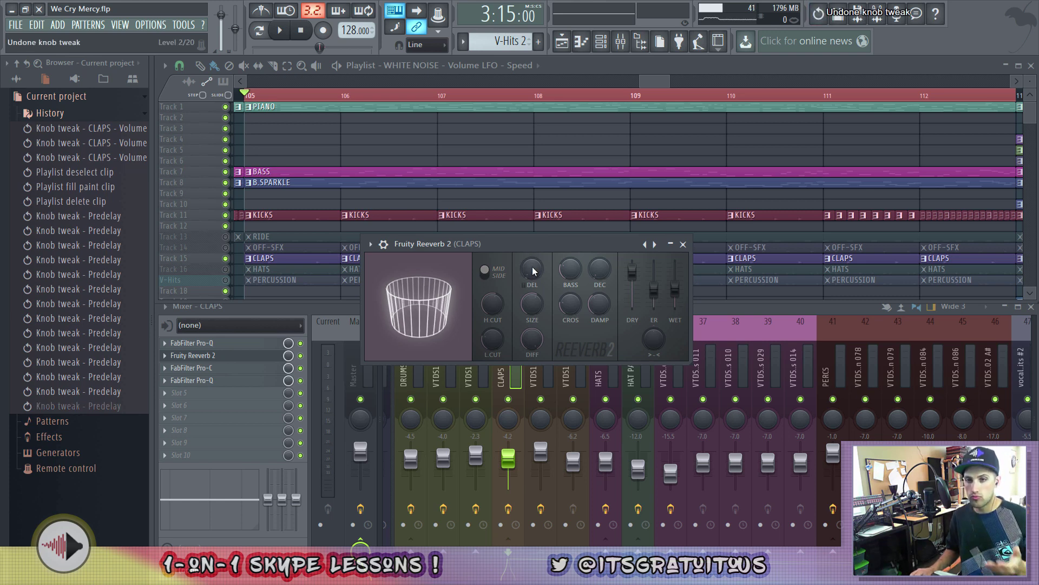
{"action": "left_click_drag", "start_coordinate": [533, 272], "coordinate": [534, 278]}
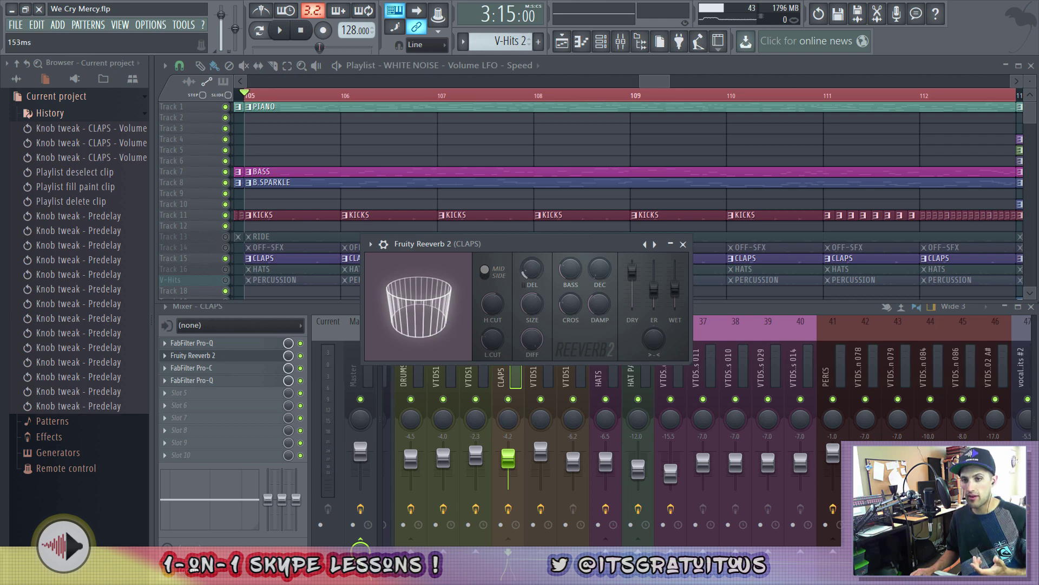
{"action": "scroll", "coordinate": [530, 272], "scroll_direction": "up", "scroll_amount": 3}
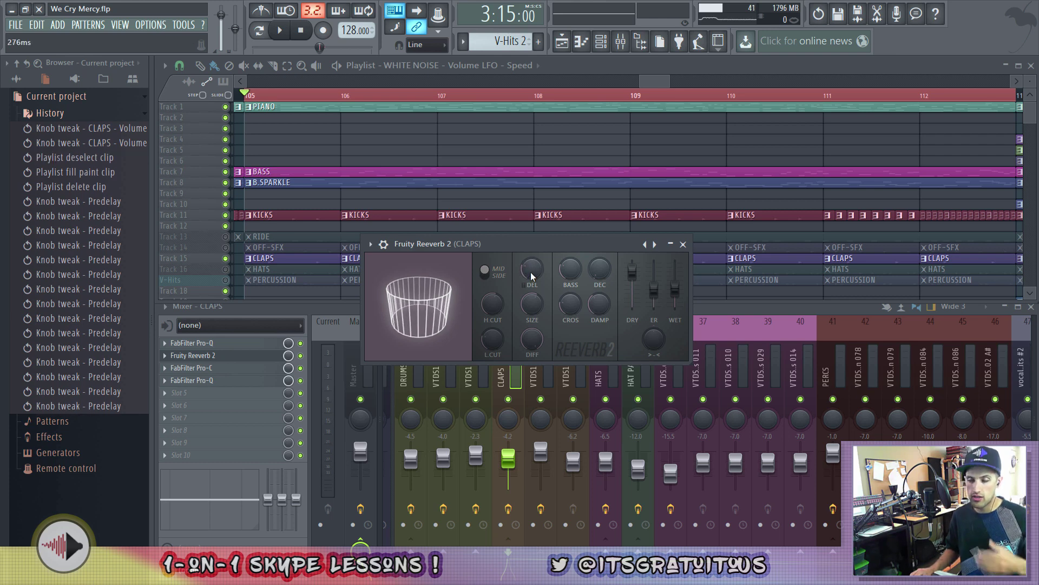
- Nudge the Fruity Reeverb 2 window and copy the predelay value
{"action": "left_click_drag", "start_coordinate": [528, 245], "coordinate": [525, 241]}
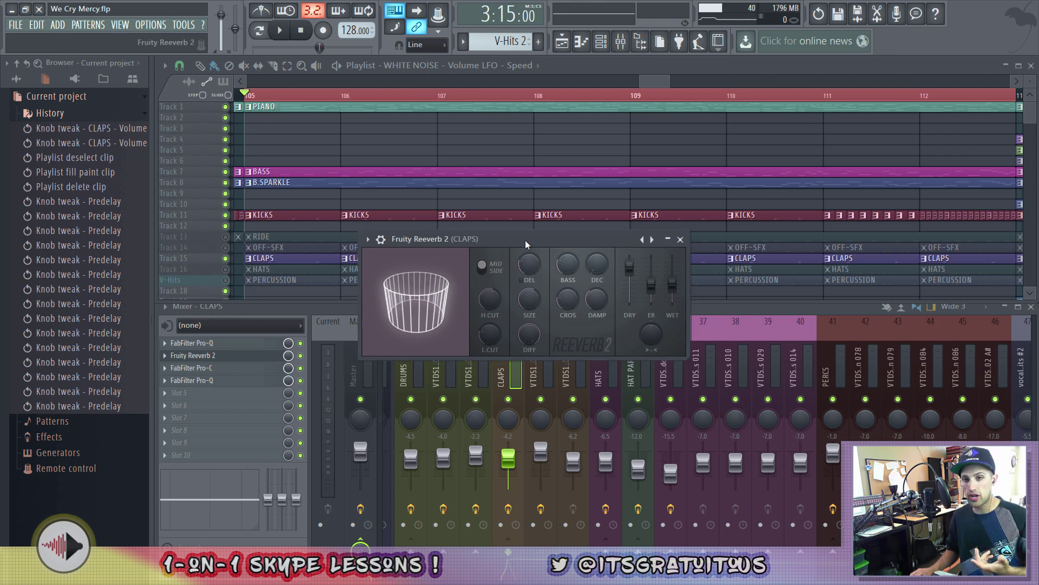
{"action": "right_click", "coordinate": [531, 267]}
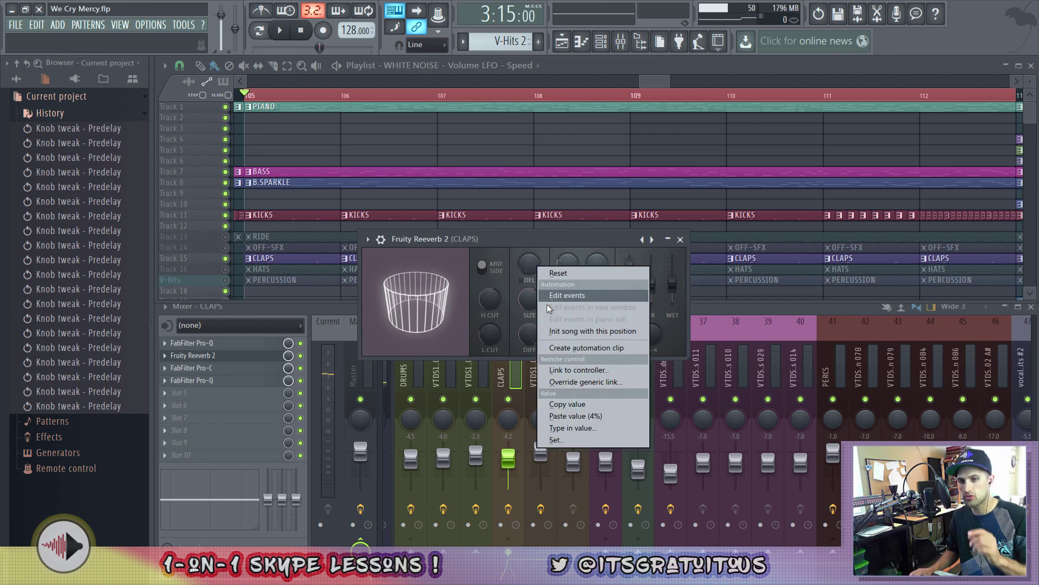
{"action": "left_click", "coordinate": [574, 407]}
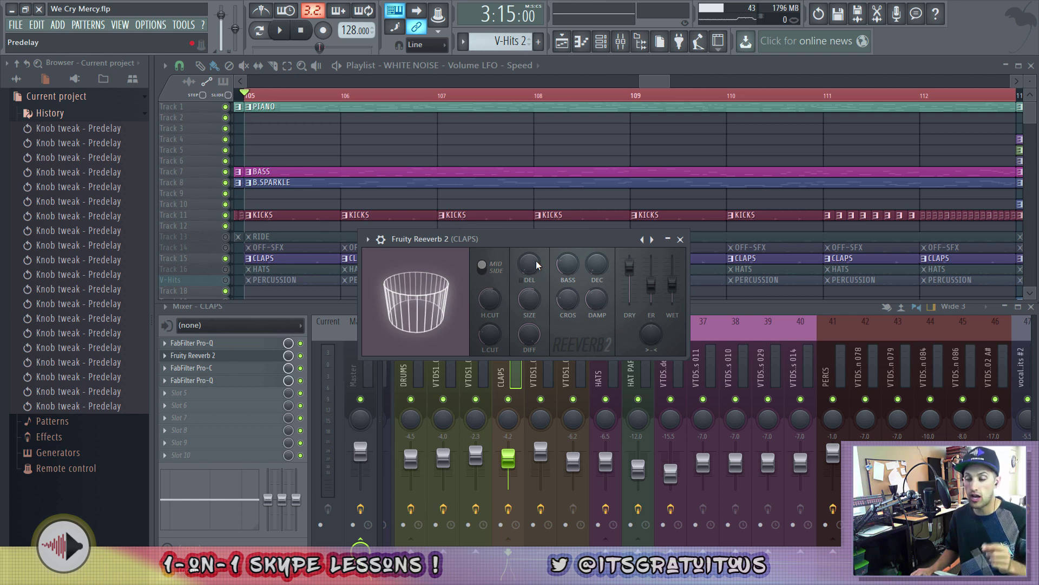
- Play the song with the CLAPS reverb's predelay at 0 ms, and paste the copied 4% value back during playback
{"action": "key", "text": "space"}
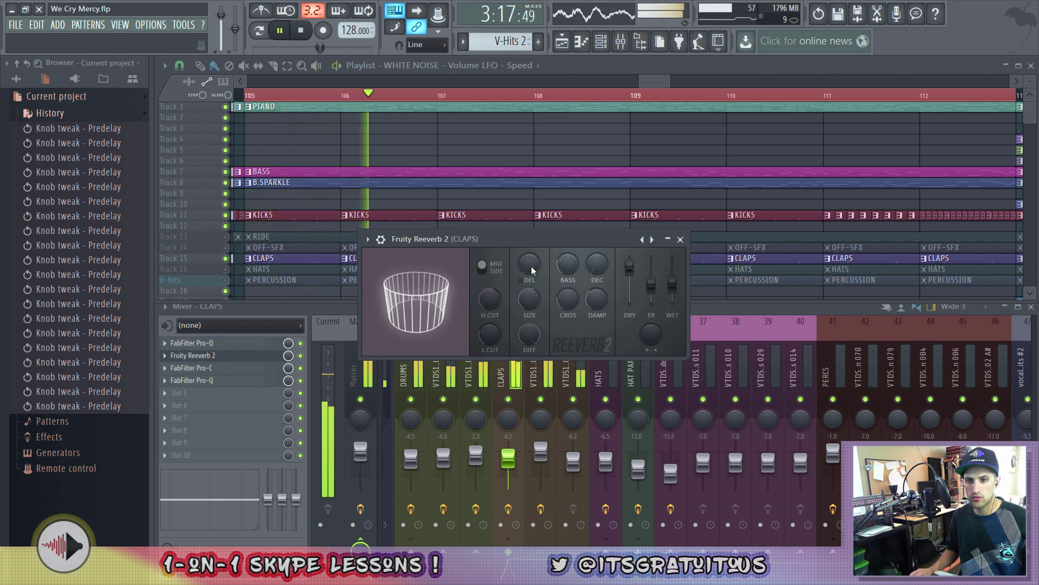
{"action": "left_click_drag", "start_coordinate": [531, 265], "coordinate": [531, 268]}
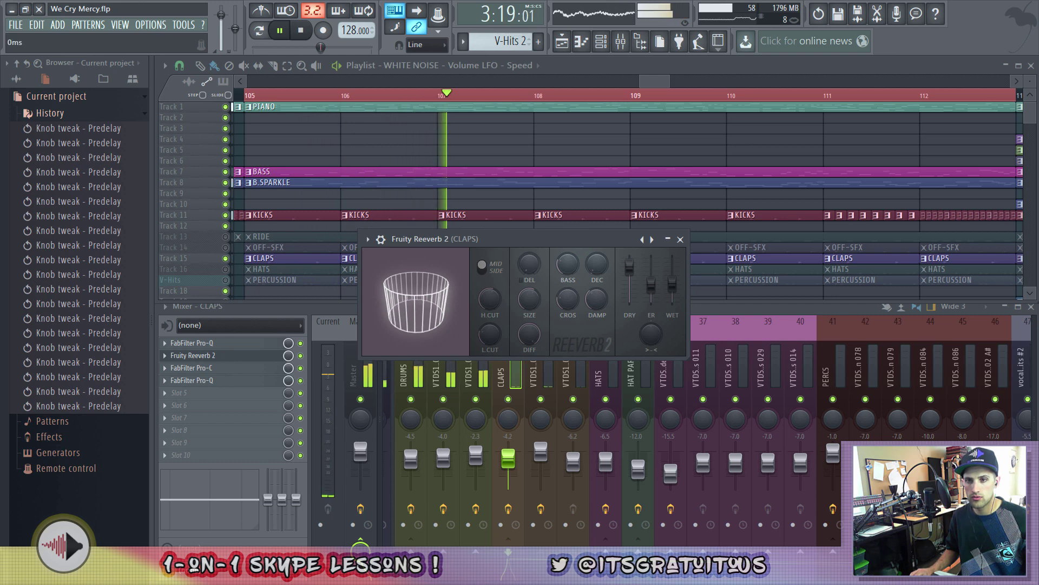
{"action": "right_click", "coordinate": [531, 265]}
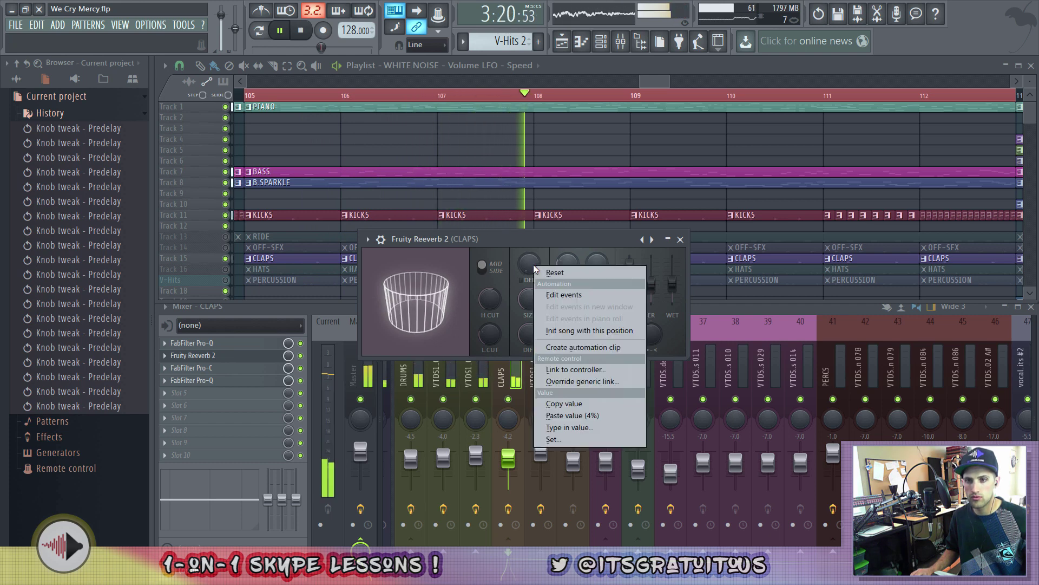
{"action": "left_click", "coordinate": [589, 413]}
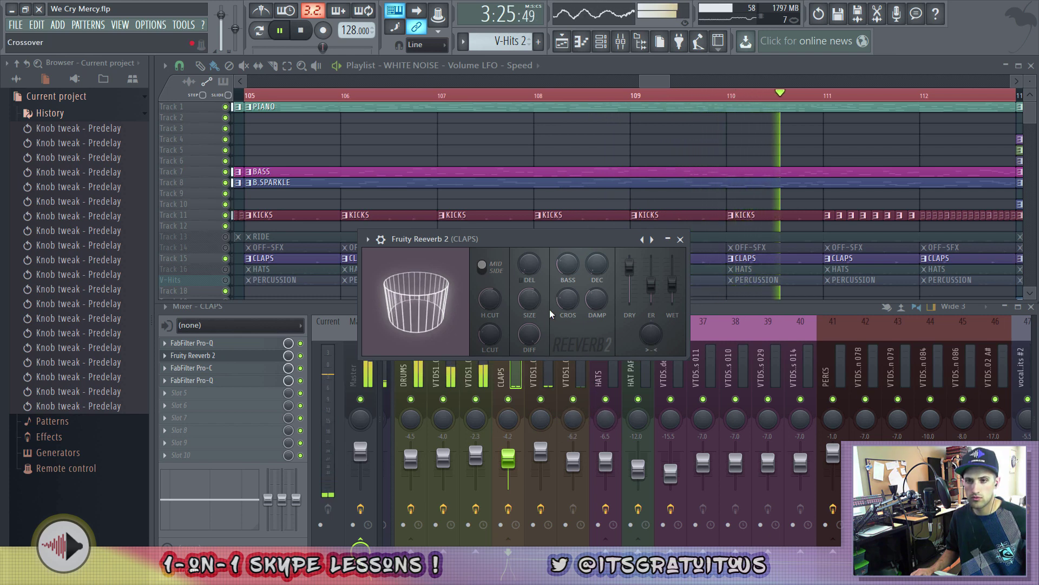
- Try the CLAPS reverb's predelay at 338 ms and at 1:00 while the song plays, stopping playback after each trial
{"action": "left_click_drag", "start_coordinate": [530, 264], "coordinate": [530, 262]}
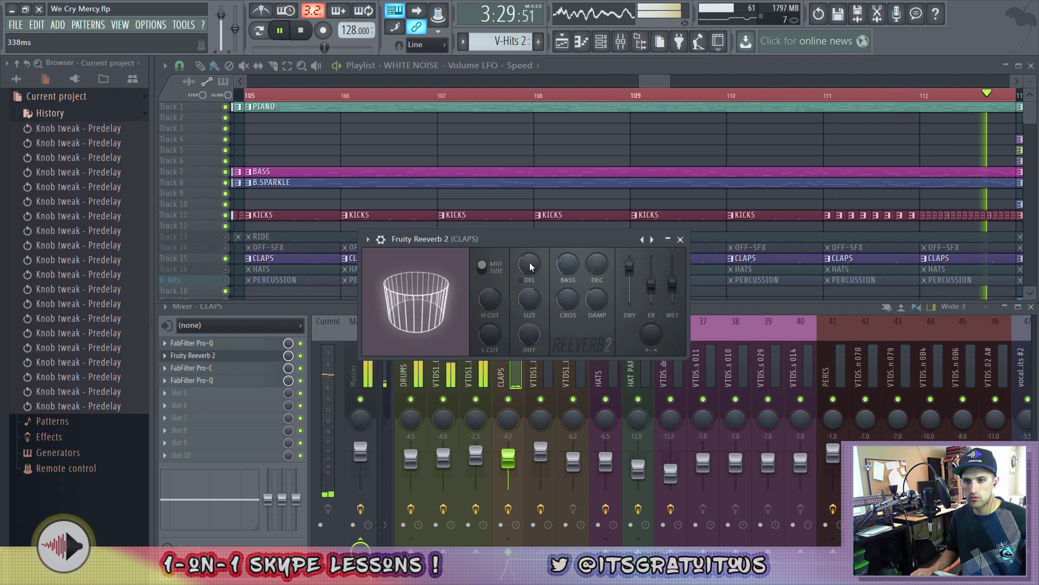
{"action": "key", "text": "space"}
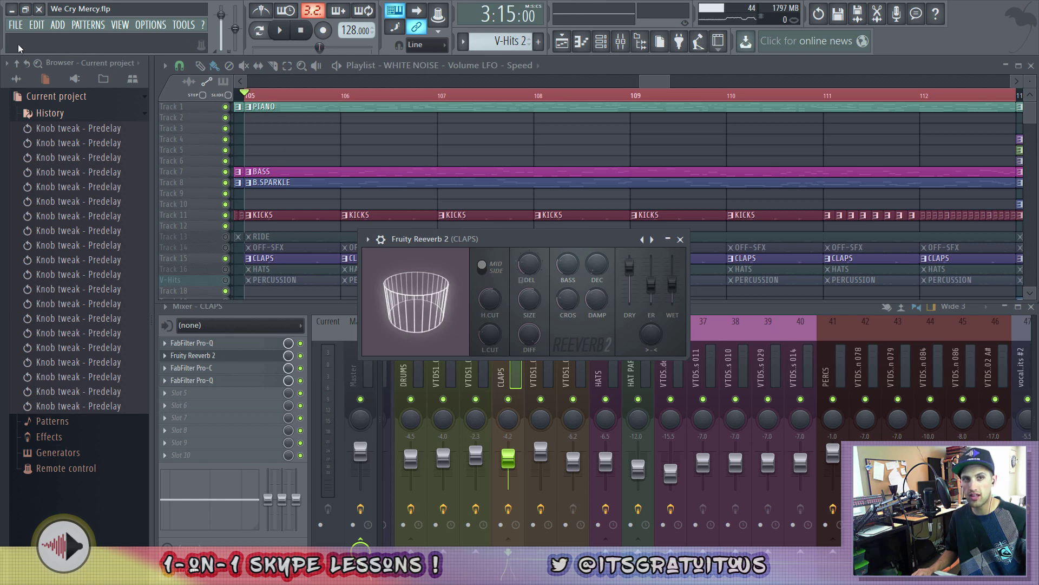
{"action": "key", "text": "space"}
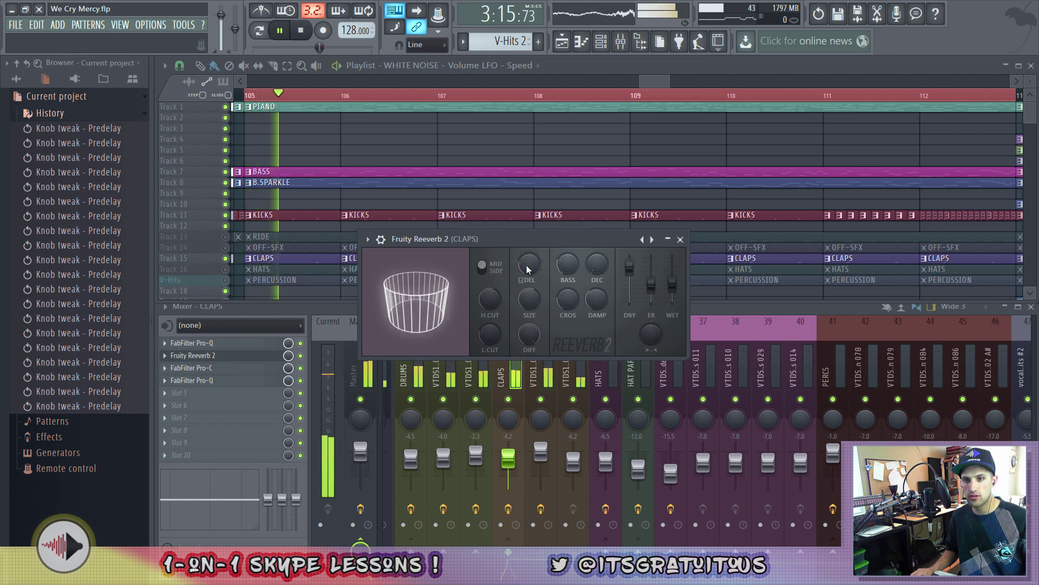
{"action": "left_click_drag", "start_coordinate": [527, 269], "coordinate": [529, 284]}
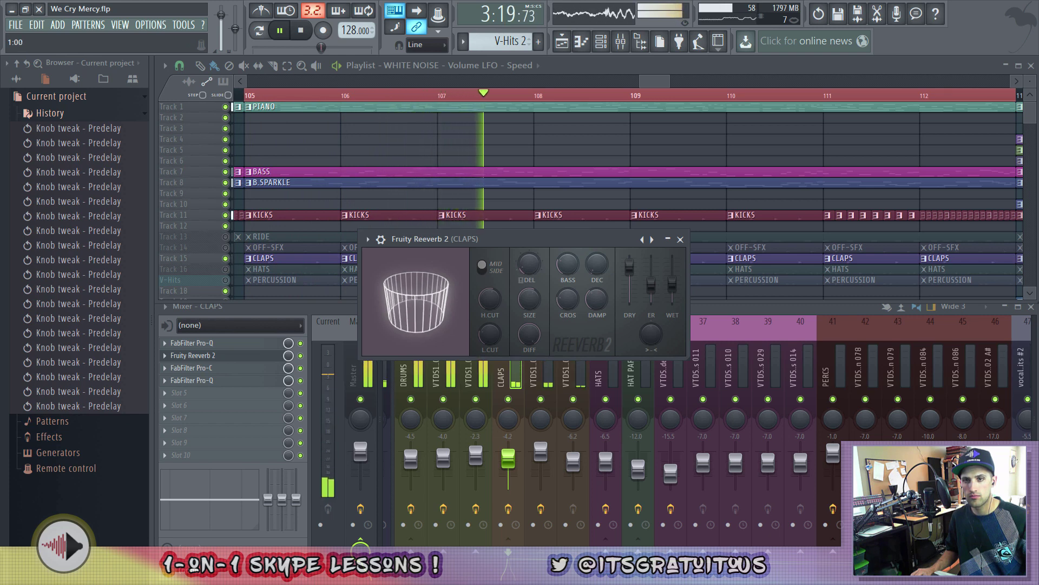
{"action": "key", "text": "space"}
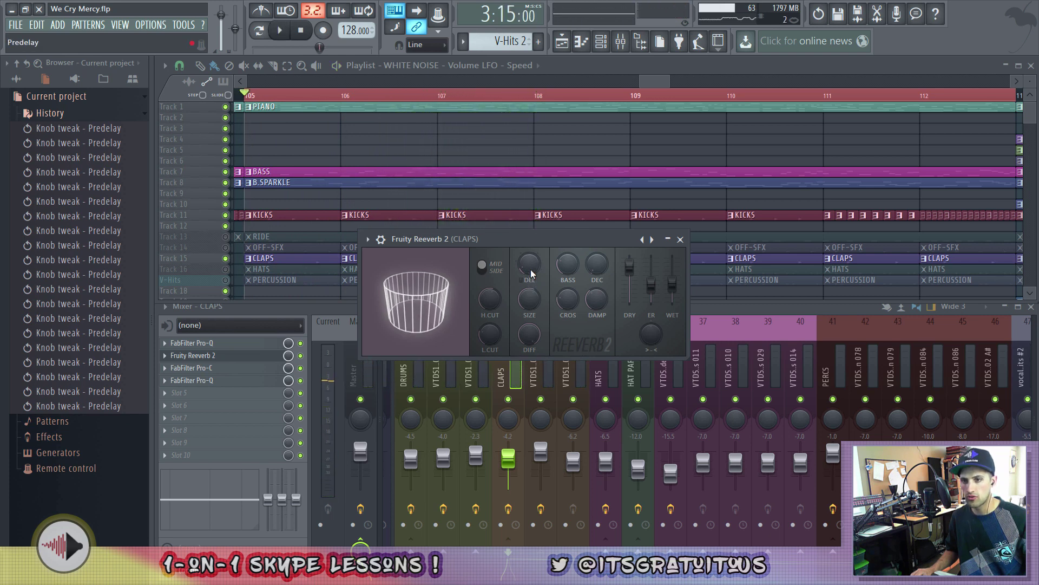
- Lower the predelay on the CLAPS reverb and shift the Fruity Reeverb 2 window slightly
{"action": "left_click_drag", "start_coordinate": [531, 266], "coordinate": [531, 275]}
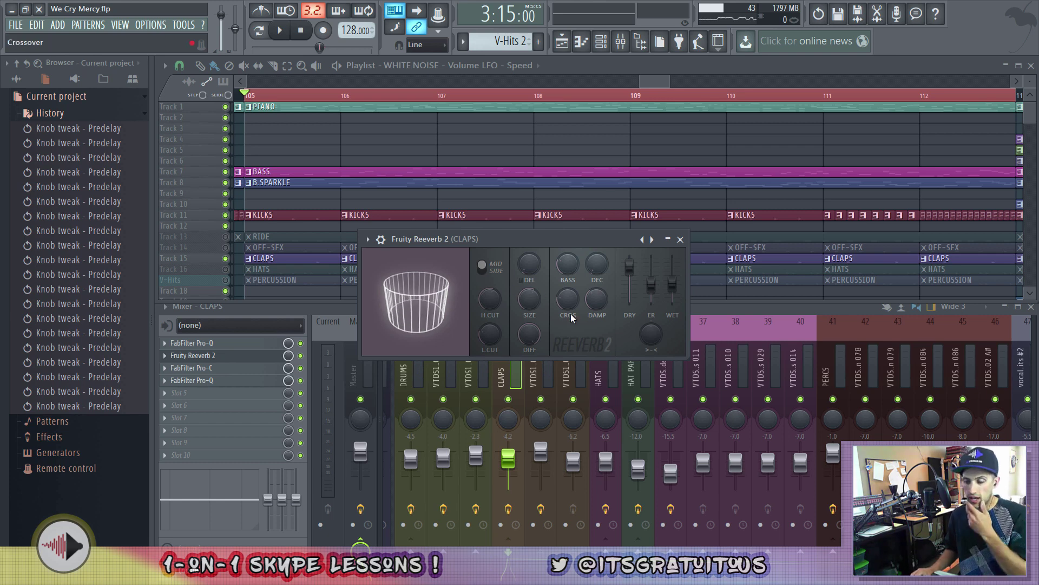
{"action": "left_click_drag", "start_coordinate": [420, 245], "coordinate": [432, 237]}
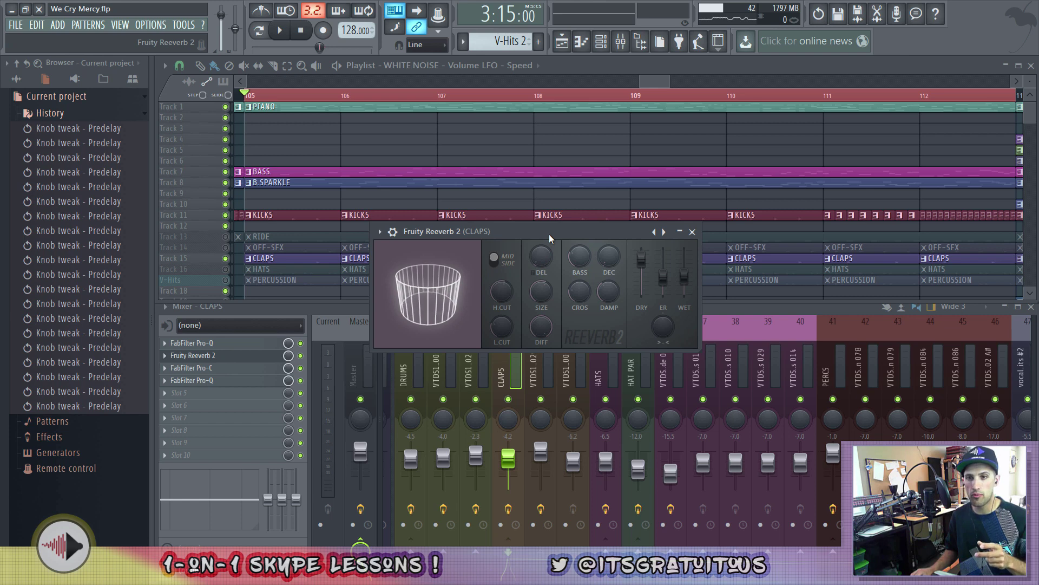
{"action": "left_click_drag", "start_coordinate": [620, 255], "coordinate": [615, 262]}
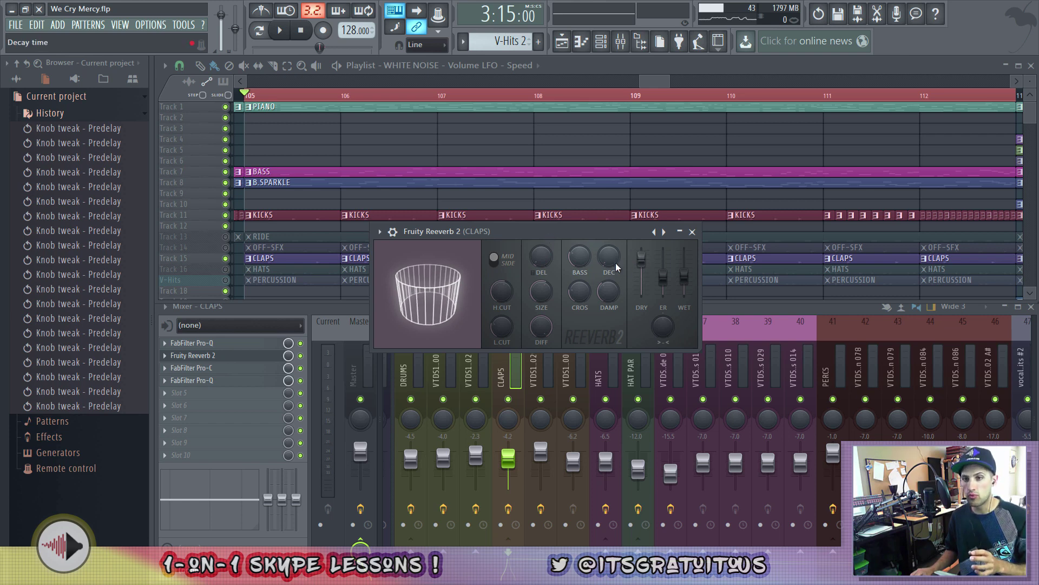